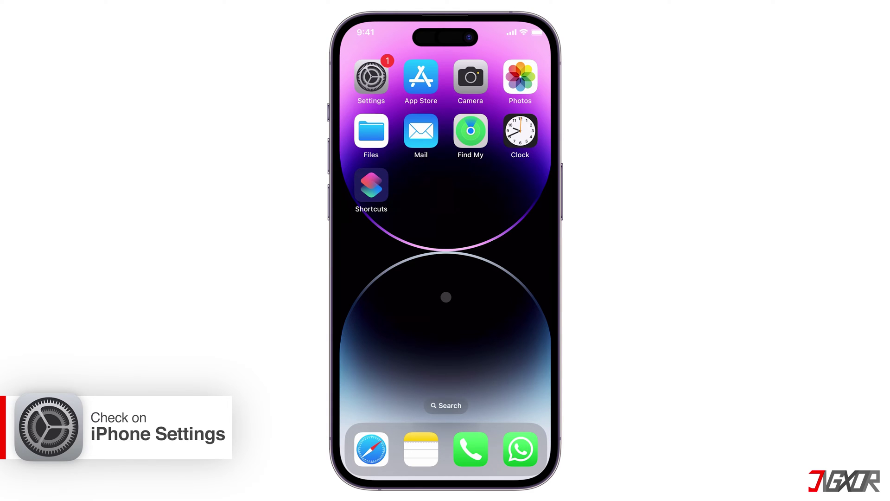
On the iPhone, go to Settings > Apple ID > iCloud > iCloud Backup.
click(372, 76)
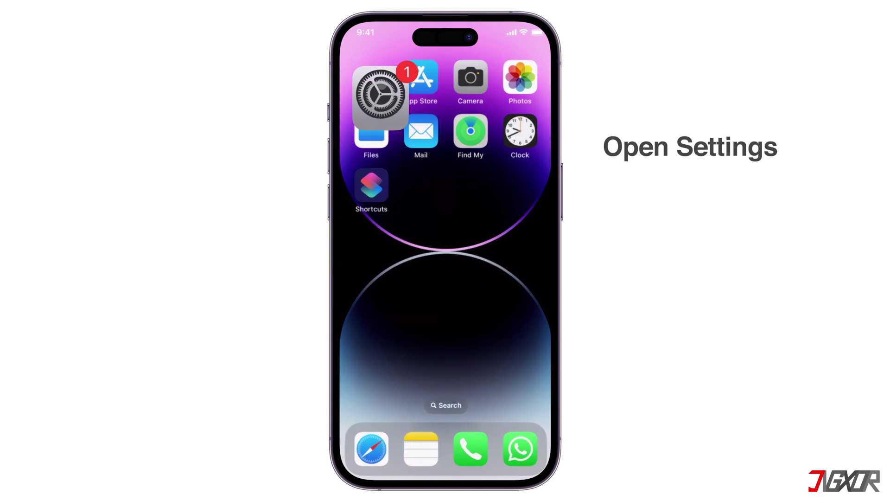
click(461, 162)
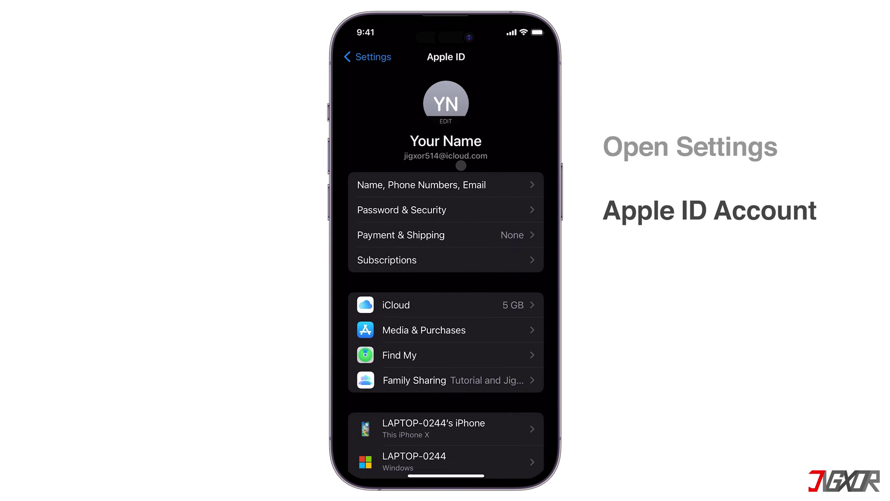
click(449, 305)
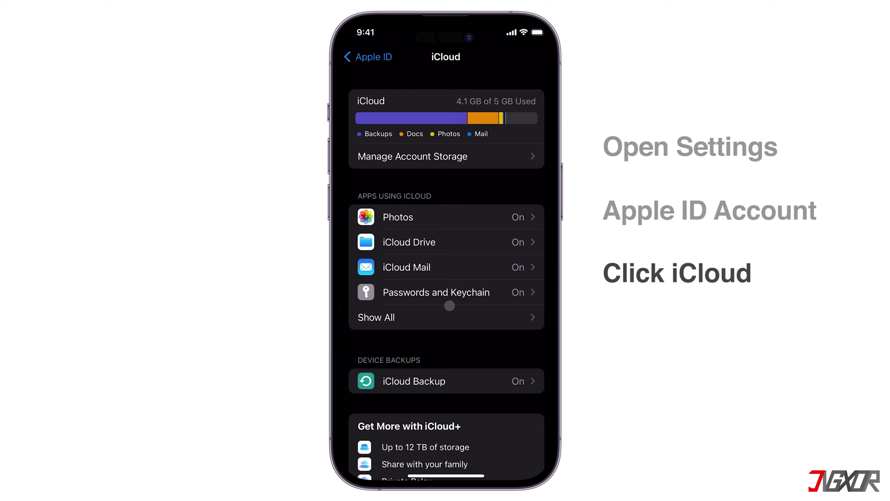
click(463, 382)
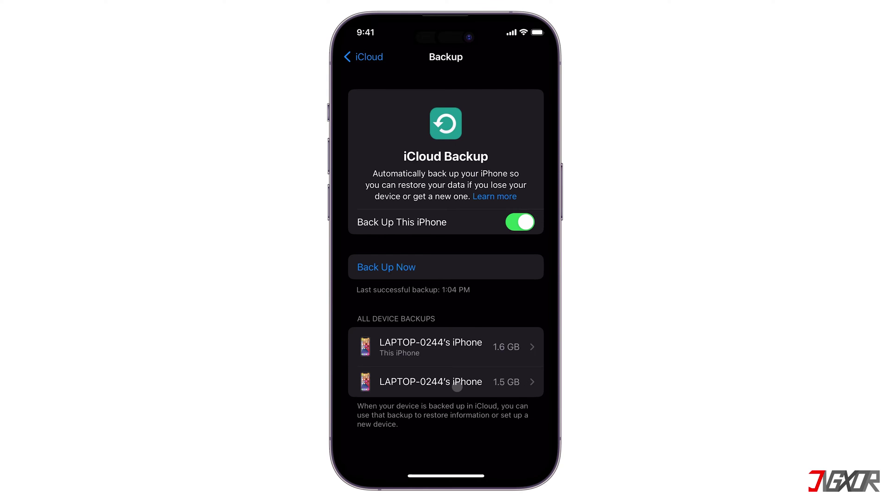
Open the This iPhone backup details to confirm the 1.67 GB backup from 1:04 PM.
click(466, 355)
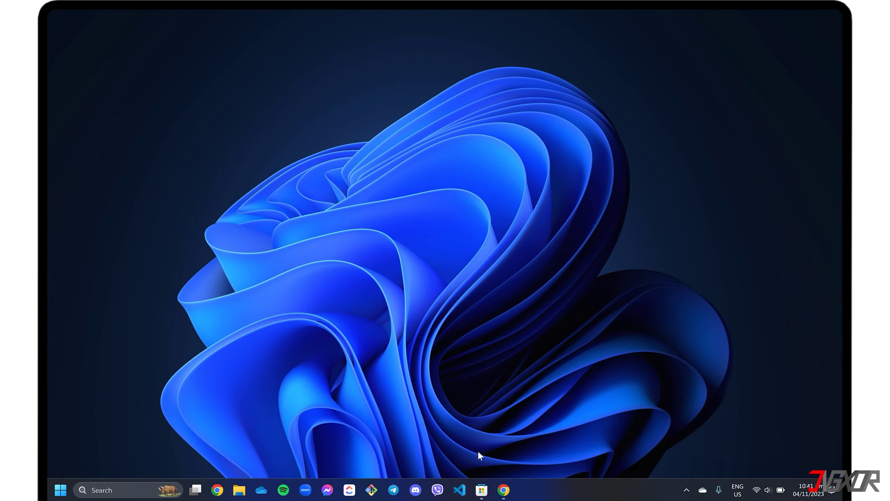
Install iCloud for Windows from its Microsoft Store page.
click(482, 490)
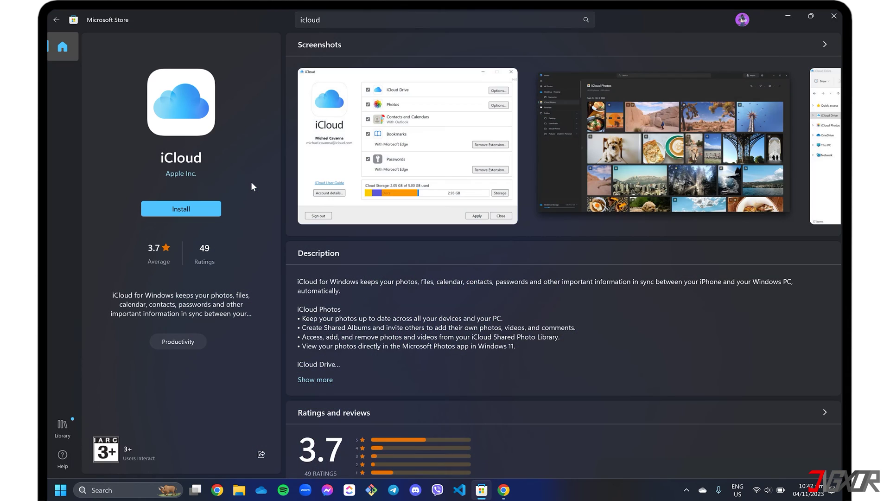
click(200, 210)
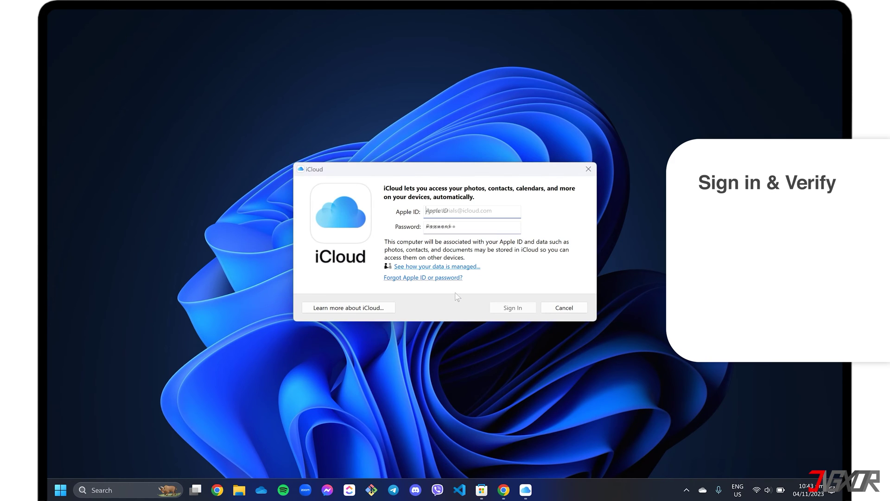
Sign in to iCloud for Windows with the Apple ID and enter the six-digit verification code.
click(507, 310)
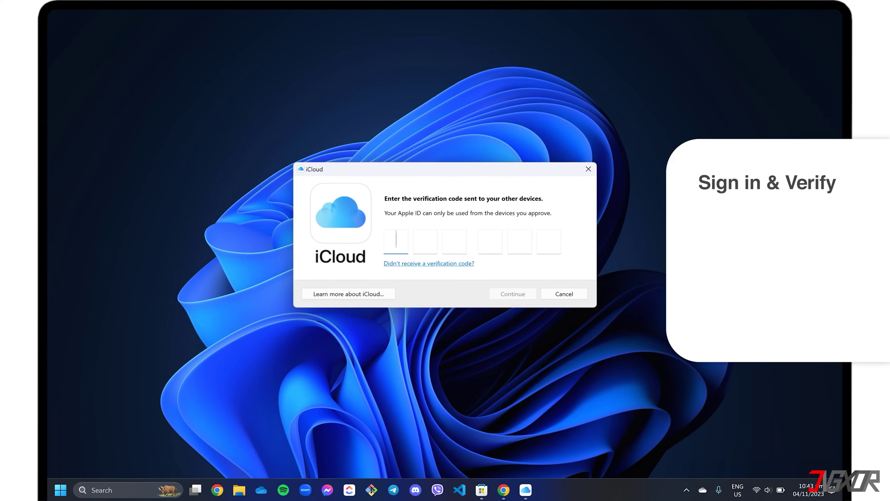
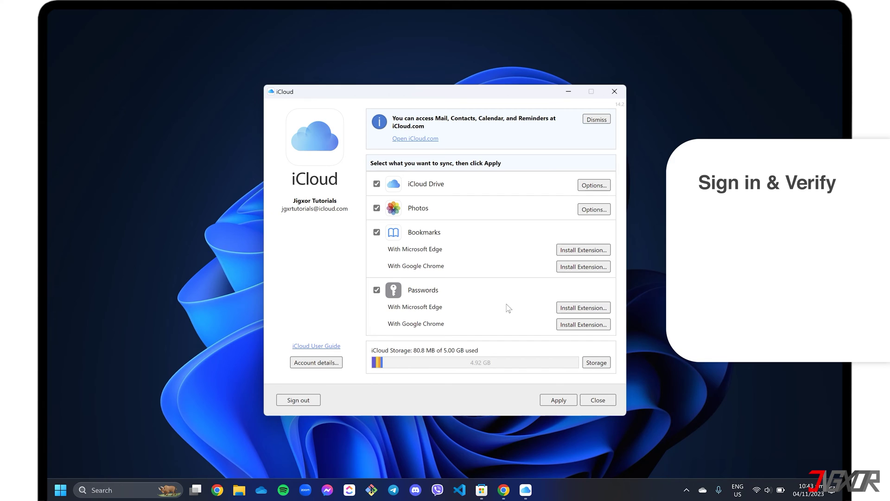
Turn off Bookmarks and Passwords syncing, apply, and answer the diagnostics prompt.
click(376, 231)
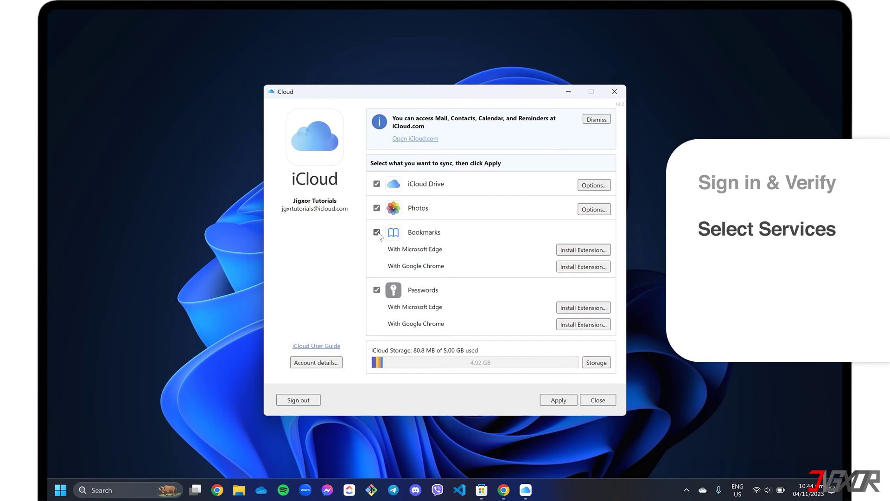
click(376, 290)
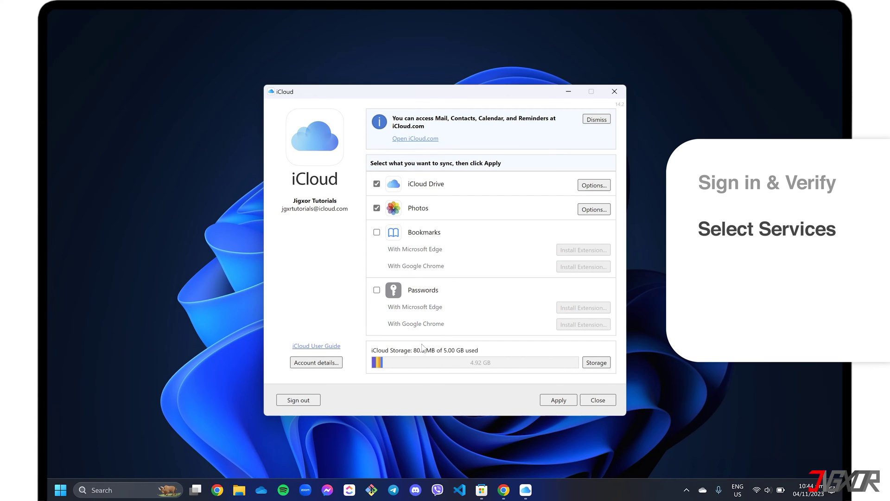
click(546, 400)
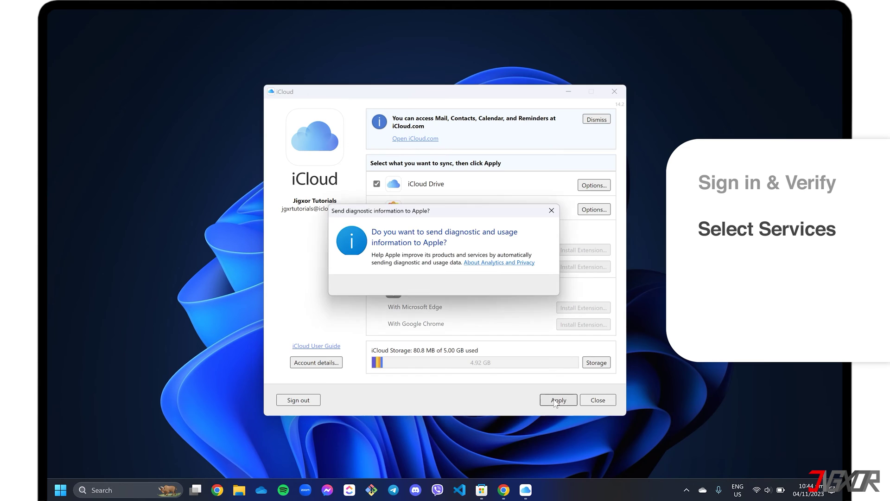
click(495, 288)
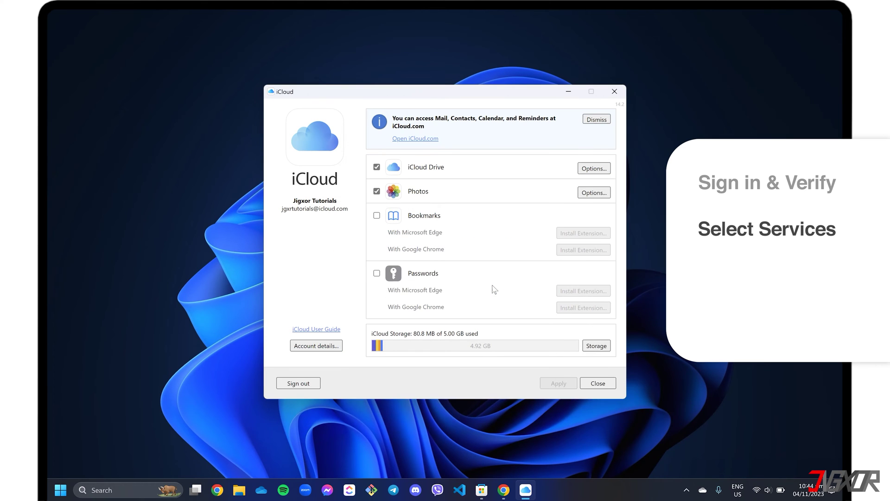
In Storage > Backups, select the 56.2 MB iPhone backup from 10/31/2023 9:25 PM.
click(596, 347)
click(371, 210)
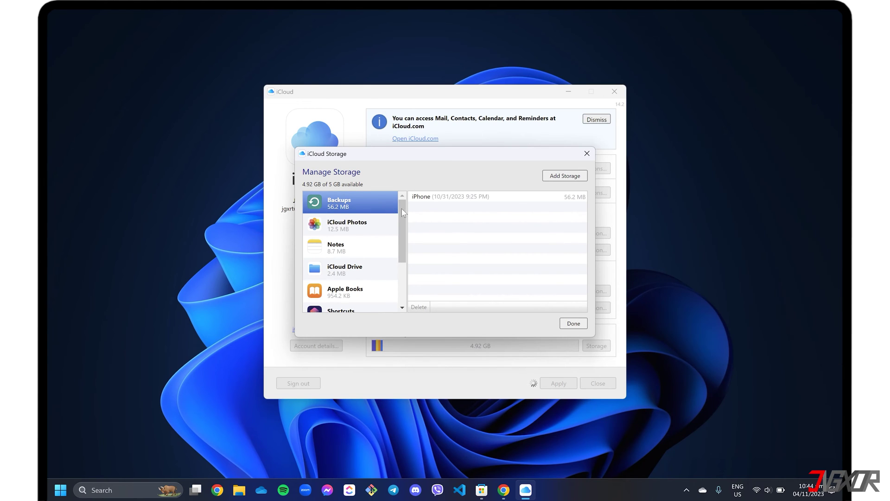
click(436, 200)
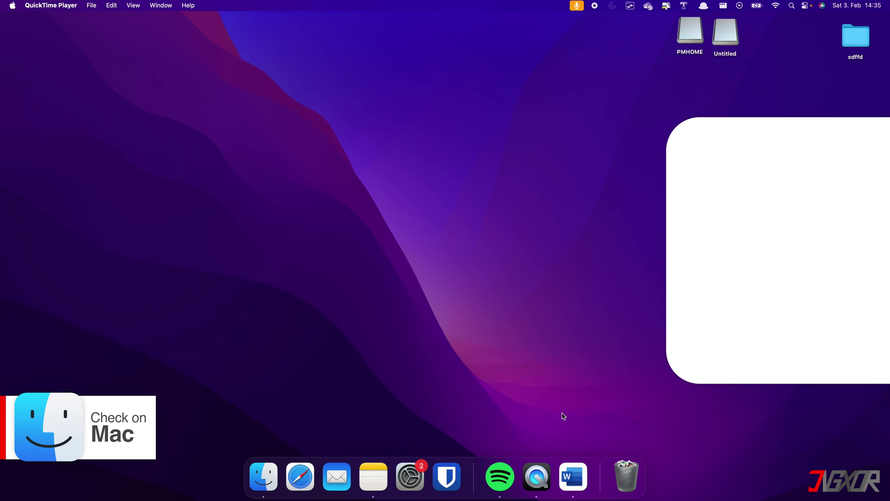
In macOS System Settings, open Apple ID > iCloud > Manage > Backups to see the iPhone 12 backups.
click(15, 6)
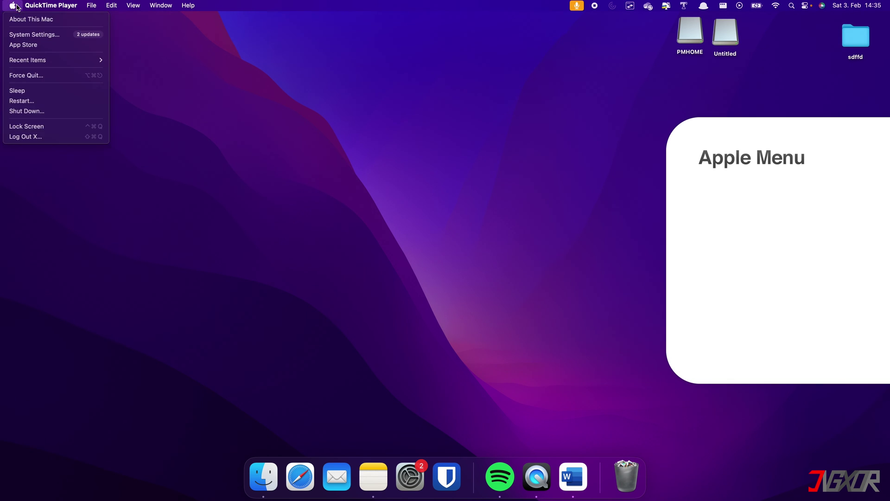
click(26, 36)
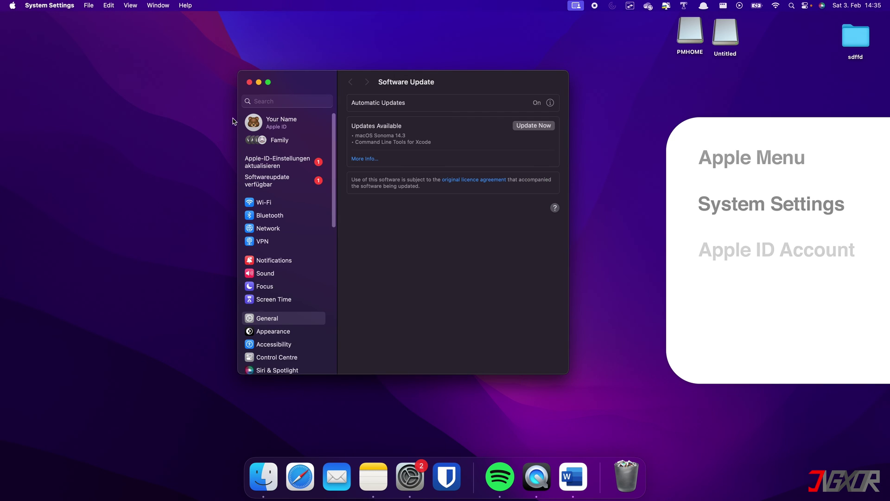
click(269, 122)
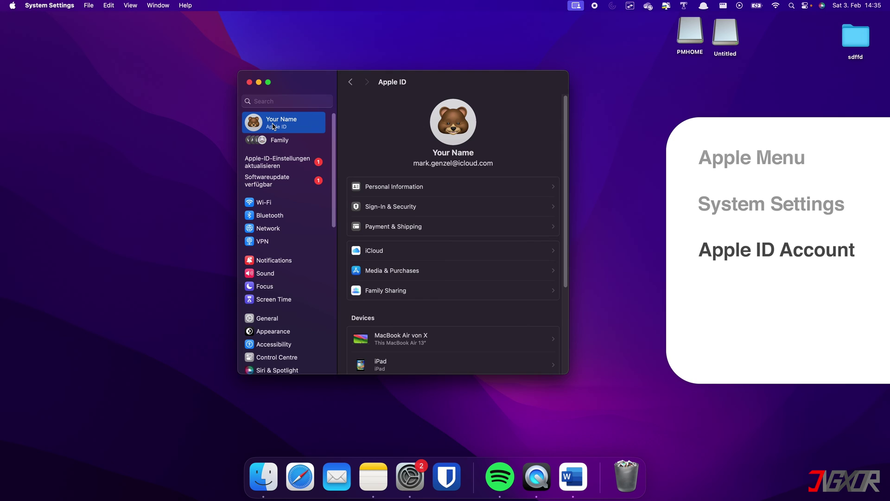
click(441, 251)
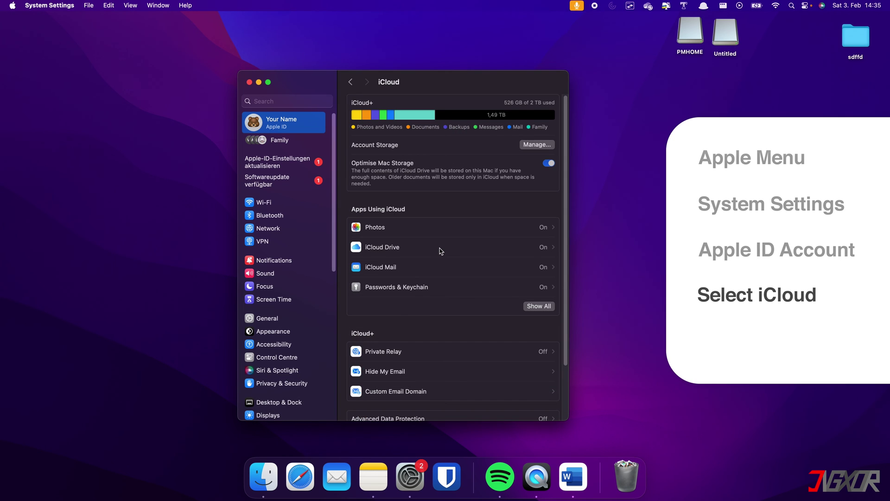
click(525, 145)
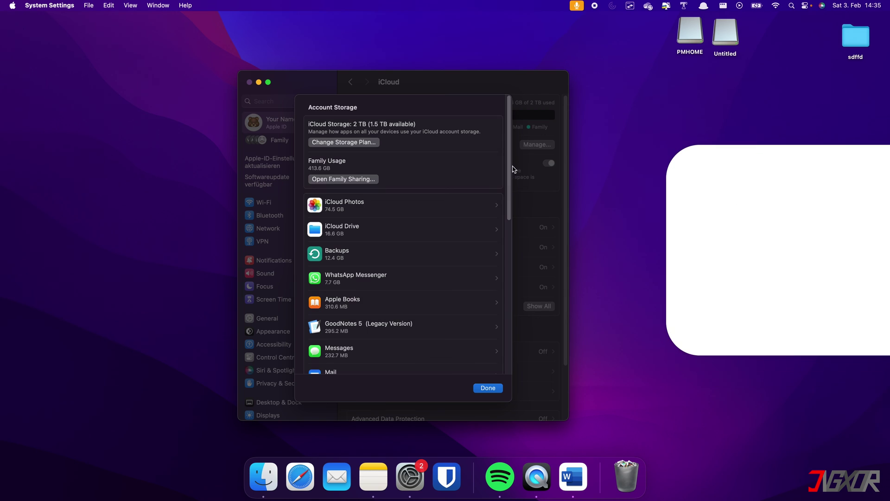
click(466, 253)
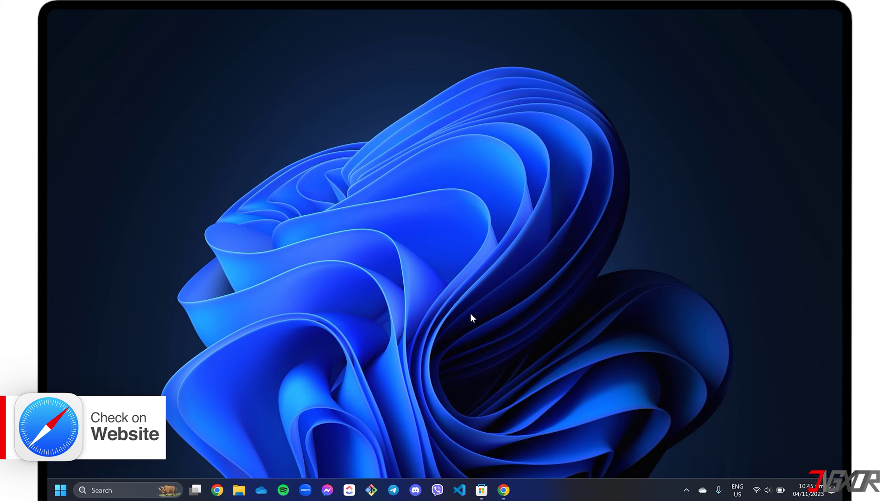
Sign in to appleid.apple.com in Chrome using the two-factor verification code.
click(505, 490)
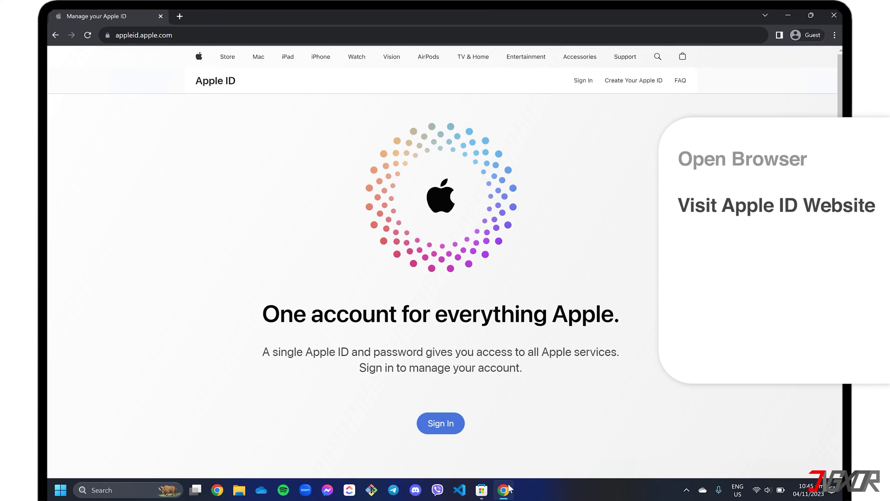
click(452, 429)
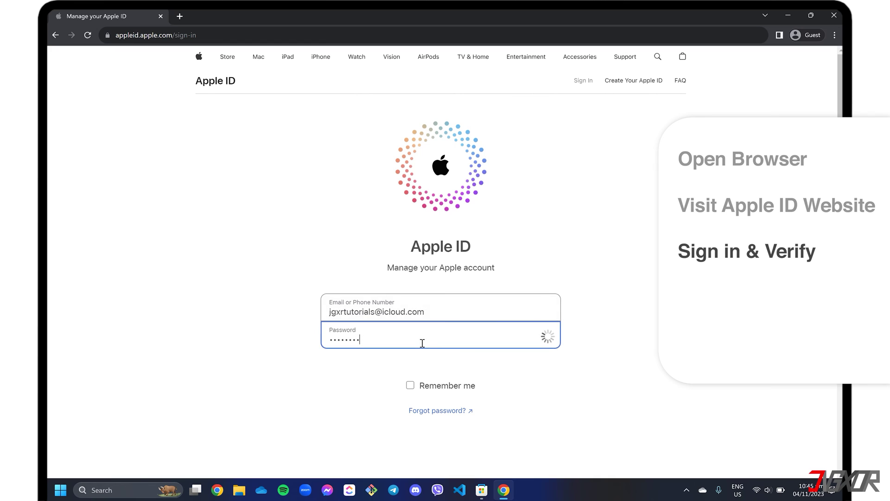
key(Return)
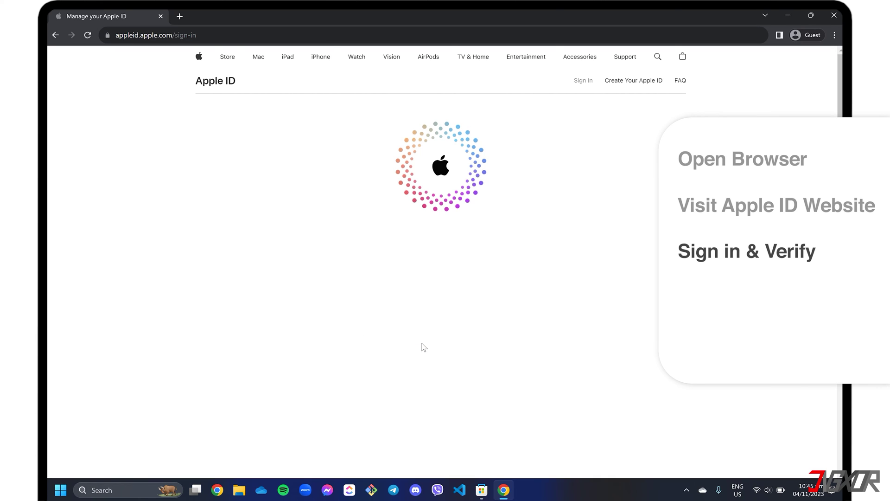
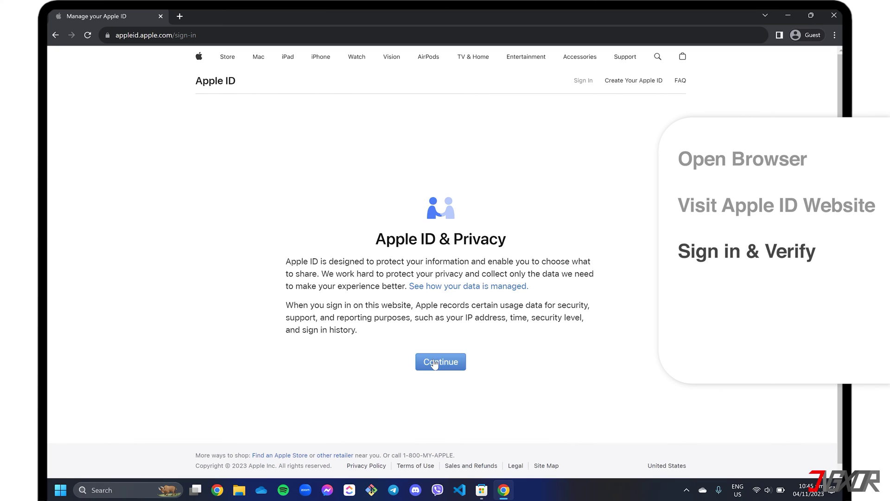
Accept the privacy notice and open iPhone 12 under Devices to see its last backup.
click(434, 363)
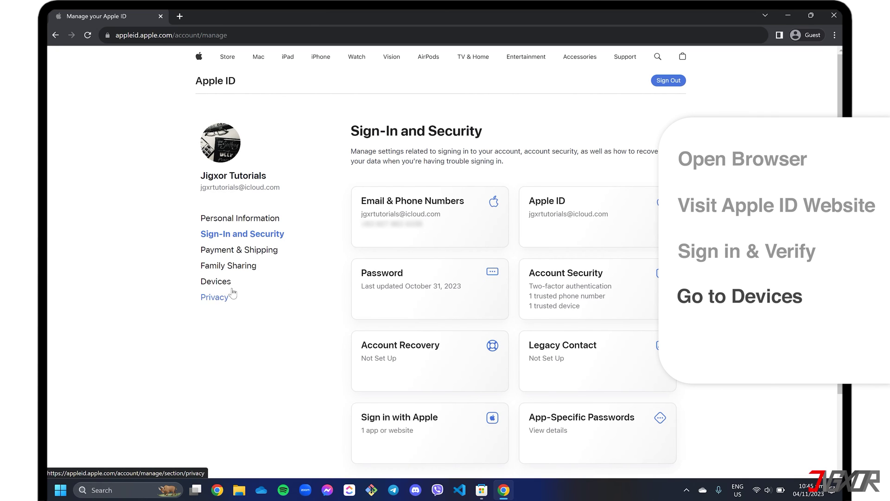
click(227, 286)
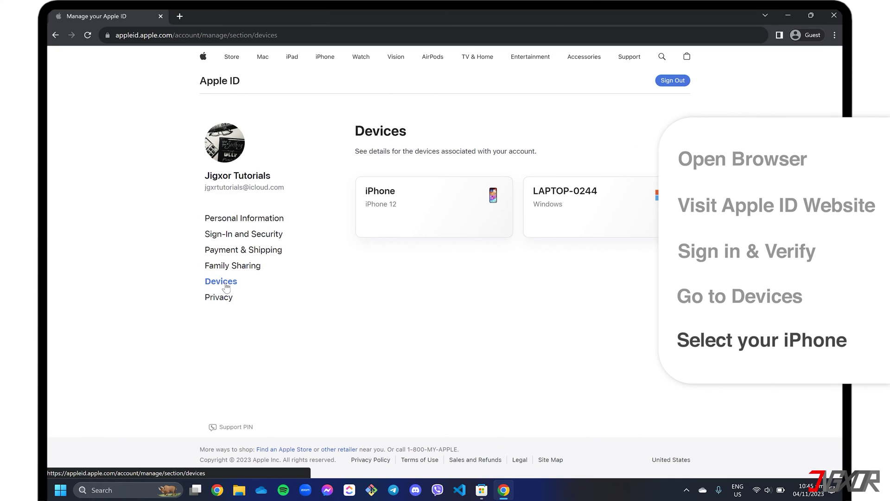
click(422, 212)
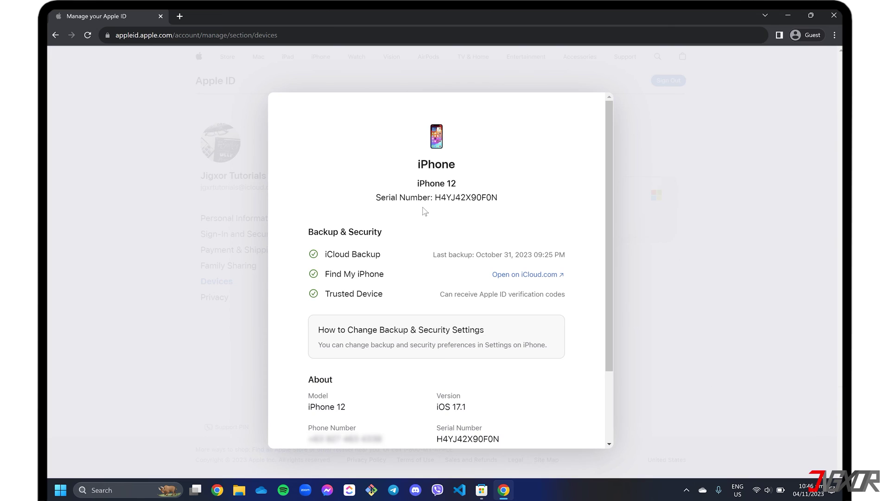